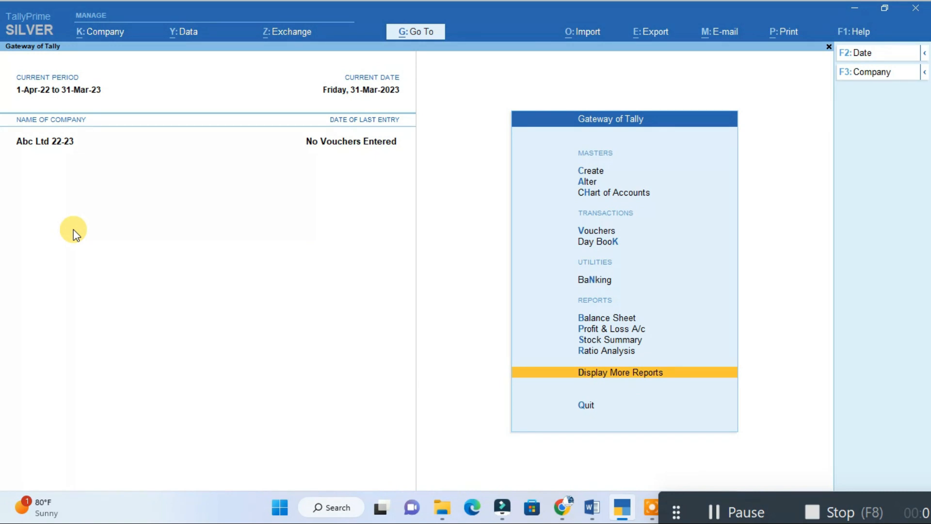
# Alter the company Abc Ltd 22-23 so its mailing name reads Abc Ltd, and save the company details
pyautogui.press('alt')
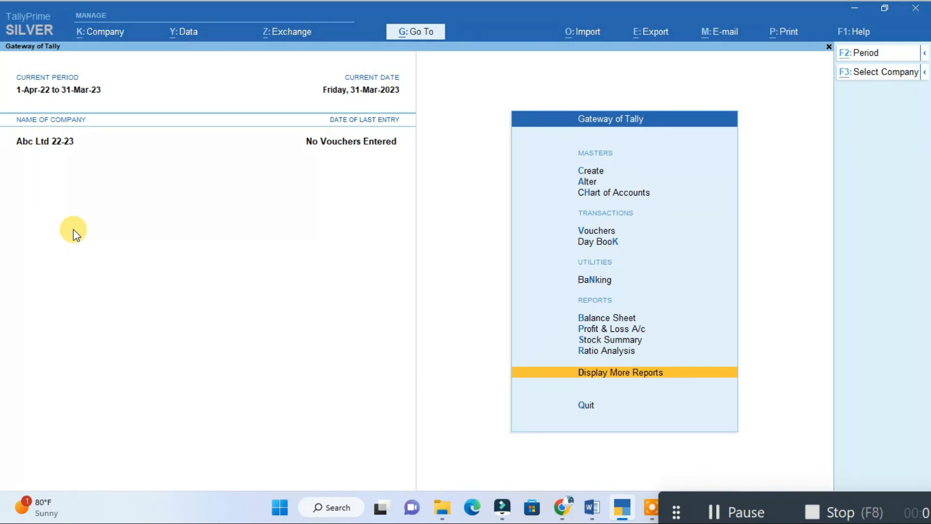
pyautogui.hotkey('alt', 'k')
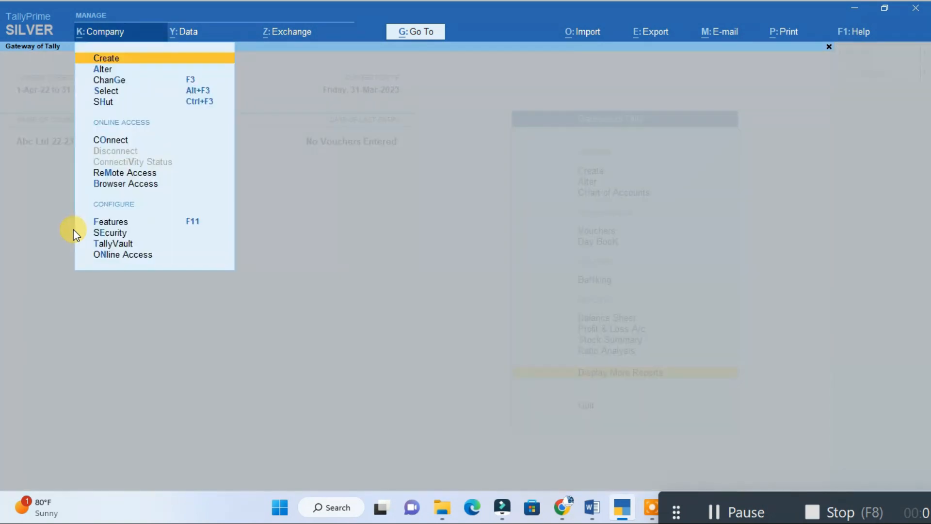
pyautogui.press('Down')
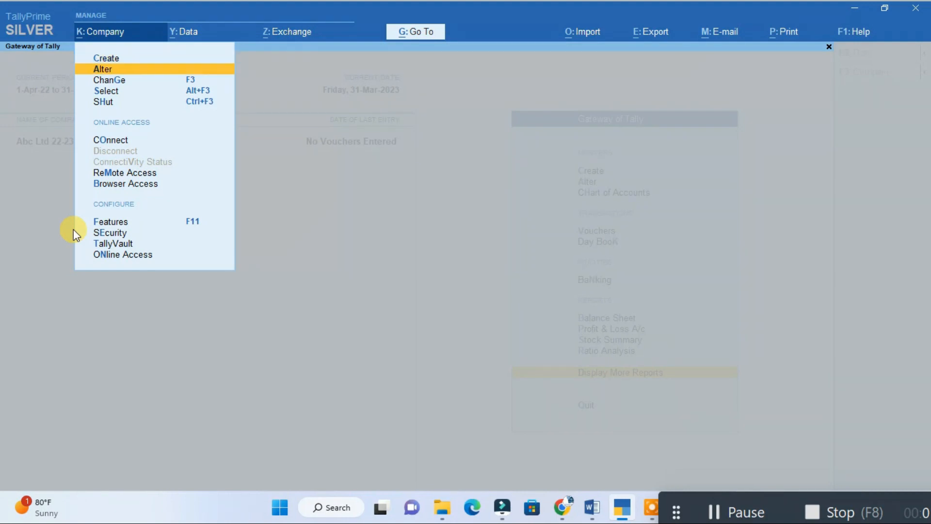
pyautogui.press('Return')
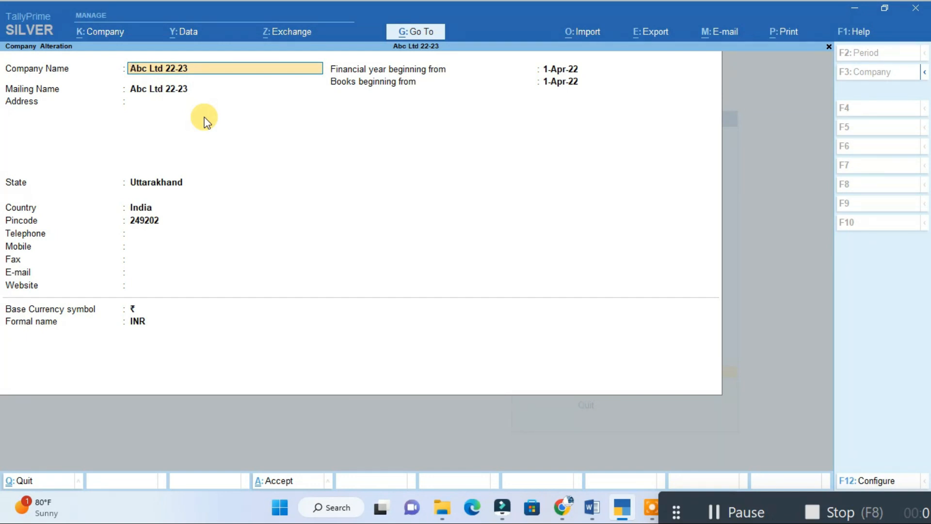
pyautogui.press('Return')
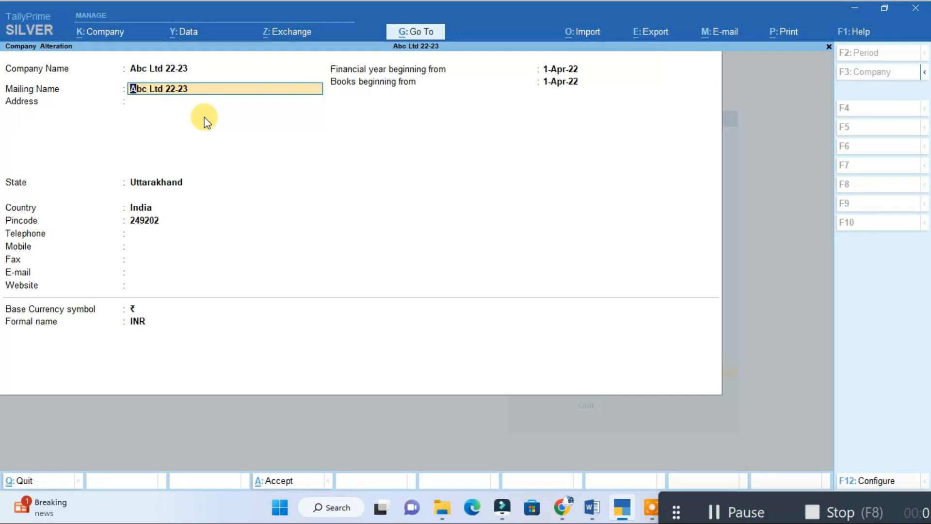
pyautogui.press('BackSpace')
pyautogui.press('BackSpace')
pyautogui.press('BackSpace')
pyautogui.press('BackSpace')
pyautogui.press('BackSpace')
pyautogui.press('BackSpace')
pyautogui.press('Return')
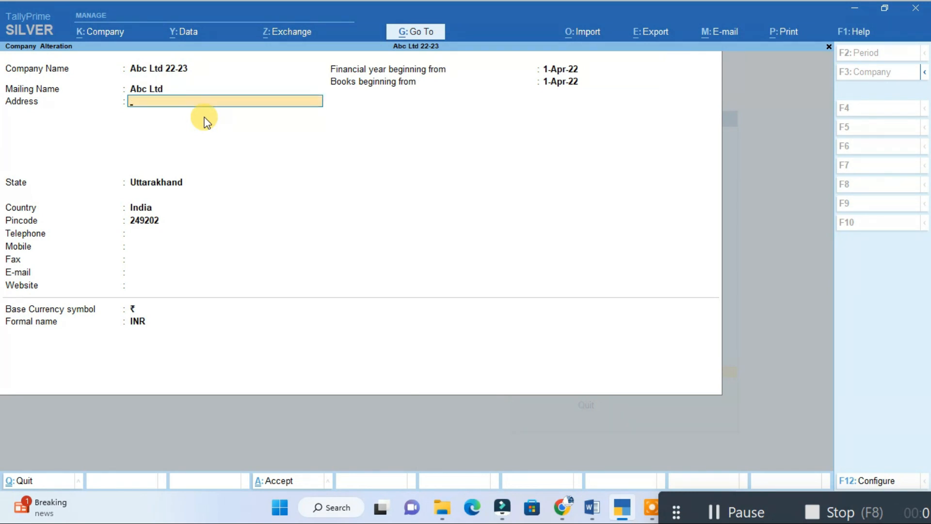
pyautogui.press('Return')
pyautogui.press('Return')
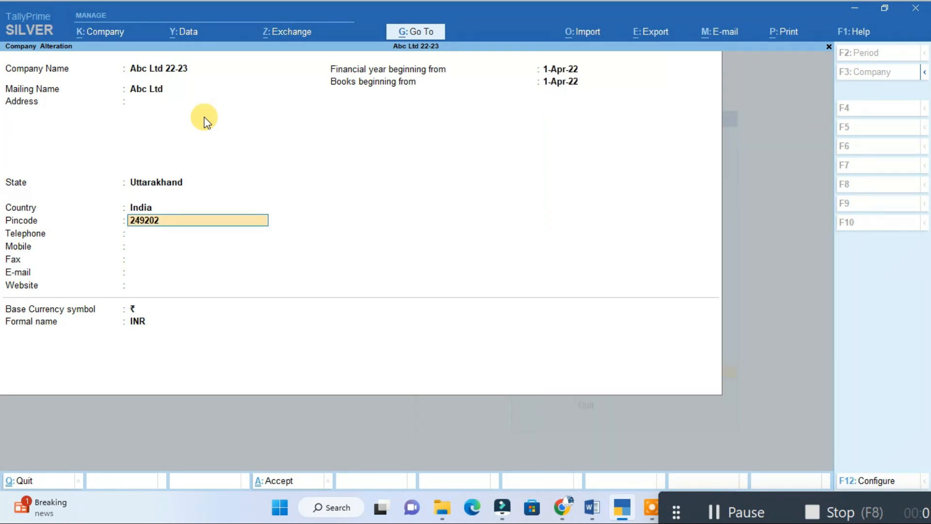
pyautogui.hotkey('ctrl', 'a')
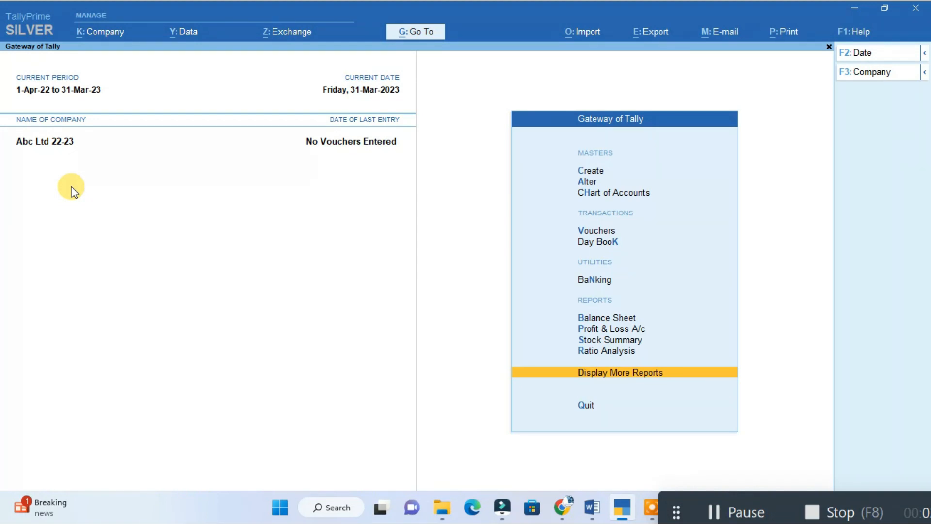
# Change the current period to run from 1-4-2023 to 31-3-2024
pyautogui.press('alt')
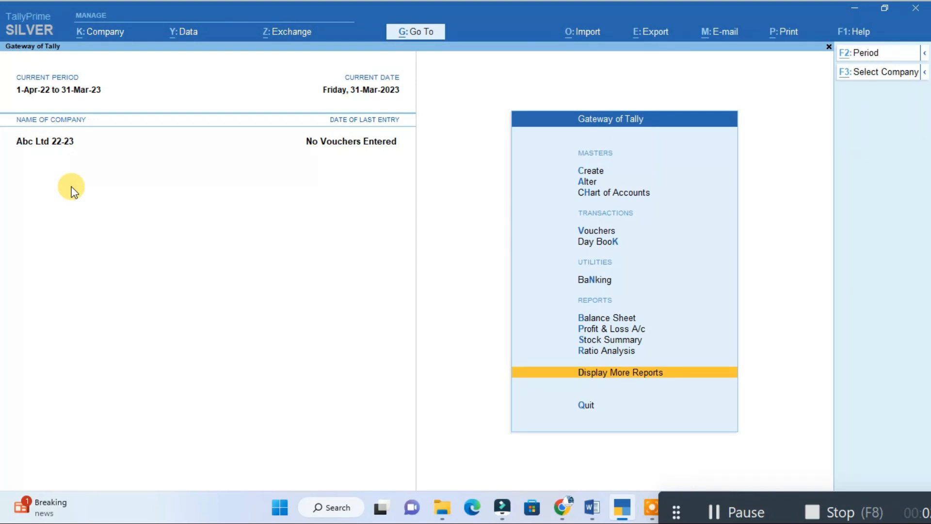
pyautogui.hotkey('alt', 'F2')
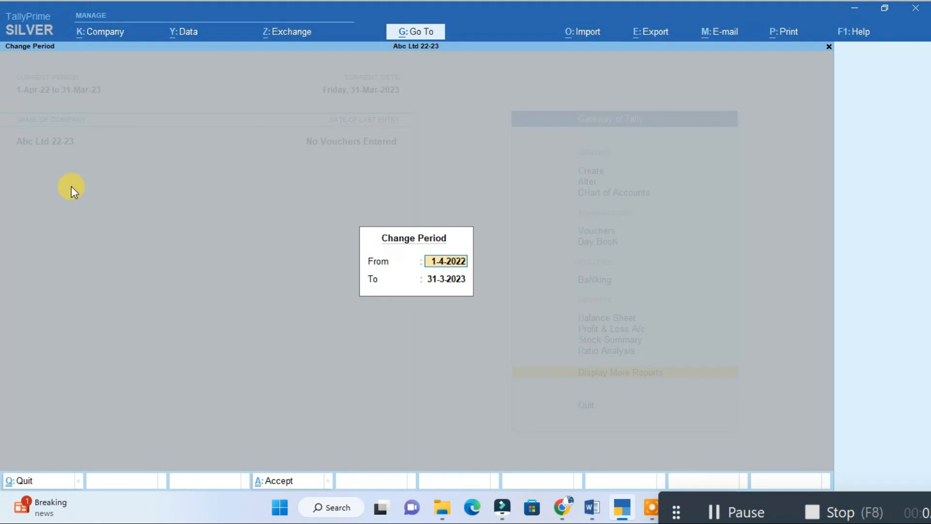
pyautogui.write('1')
pyautogui.write('/4')
pyautogui.write('/23')
pyautogui.press('Return')
pyautogui.write('31/3/24')
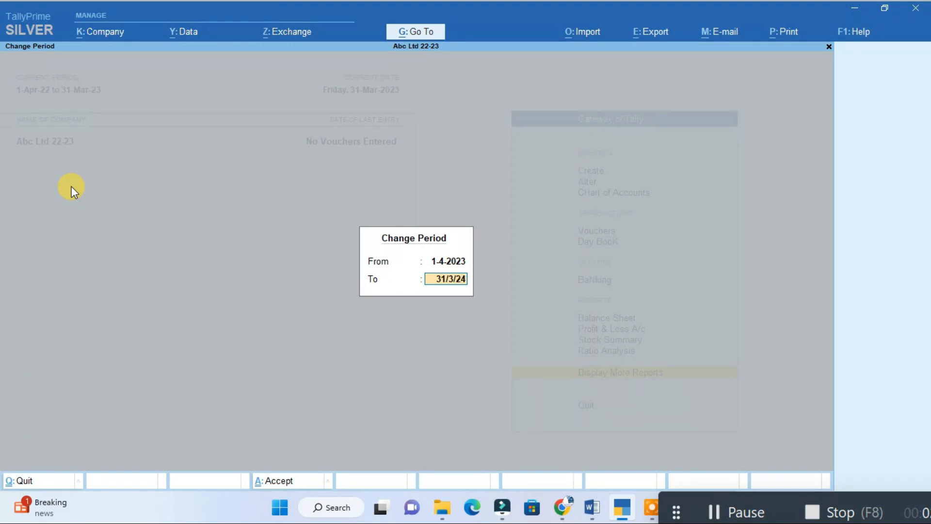
pyautogui.press('Return')
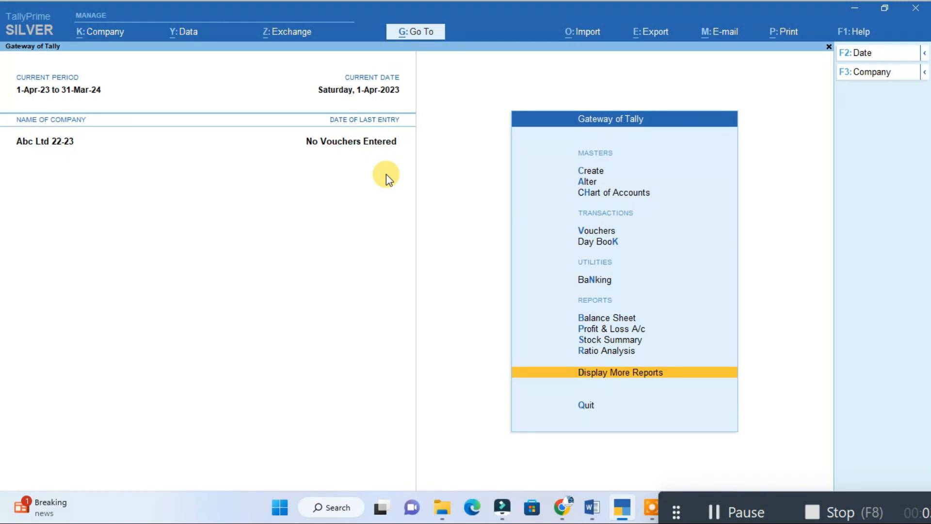
# Bring up the list of existing voucher types for master alteration
pyautogui.press('Up')
pyautogui.press('Up')
pyautogui.press('Up')
pyautogui.press('Up')
pyautogui.press('Up')
pyautogui.press('Up')
pyautogui.press('Up')
pyautogui.press('Up')
pyautogui.press('Up')
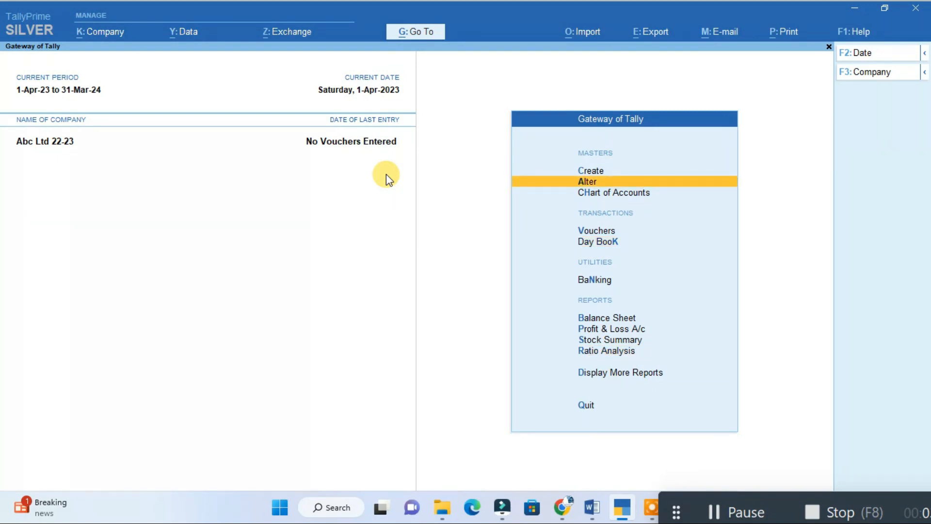
pyautogui.press('Return')
pyautogui.press('Down')
pyautogui.press('Down')
pyautogui.press('Down')
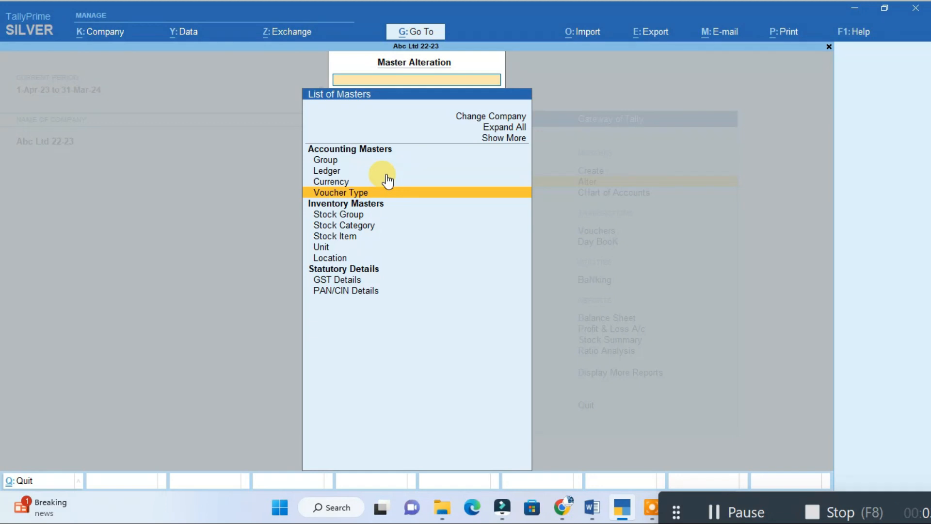
pyautogui.press('Return')
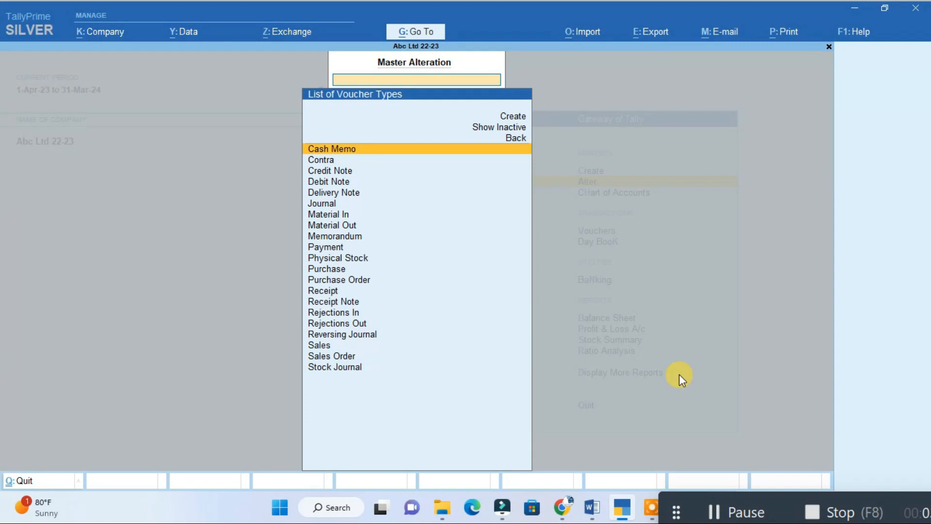
# Open the Sales voucher type for alteration and enable advanced configuration for its Automatic voucher numbering
pyautogui.press('Down')
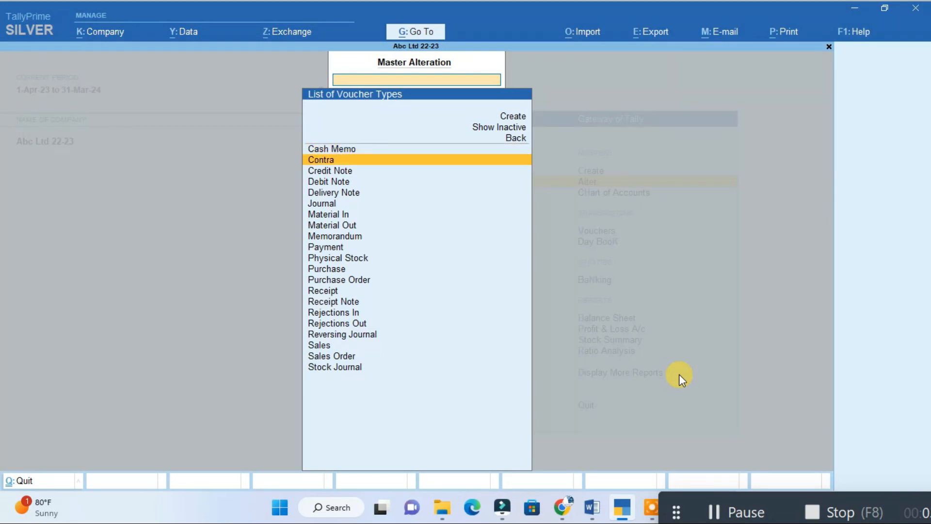
pyautogui.write('Sal')
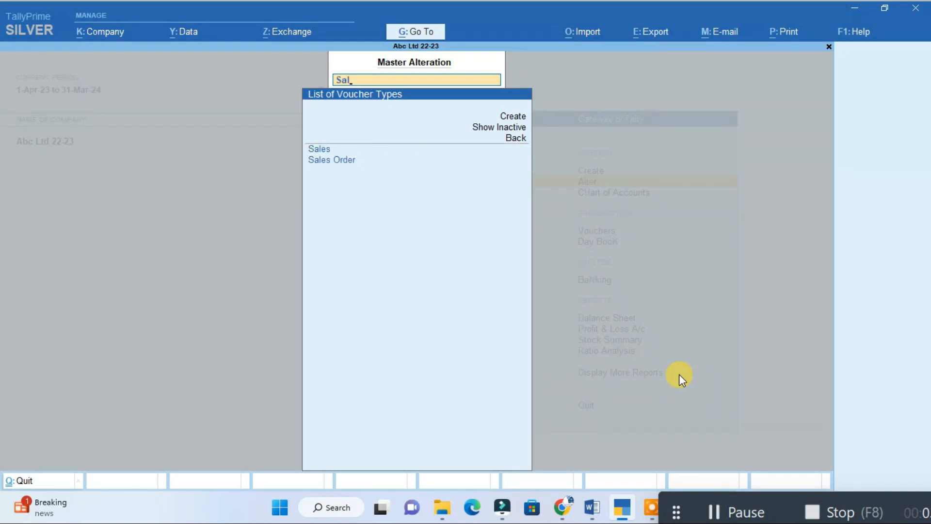
pyautogui.press('Down')
pyautogui.press('Up')
pyautogui.press('Return')
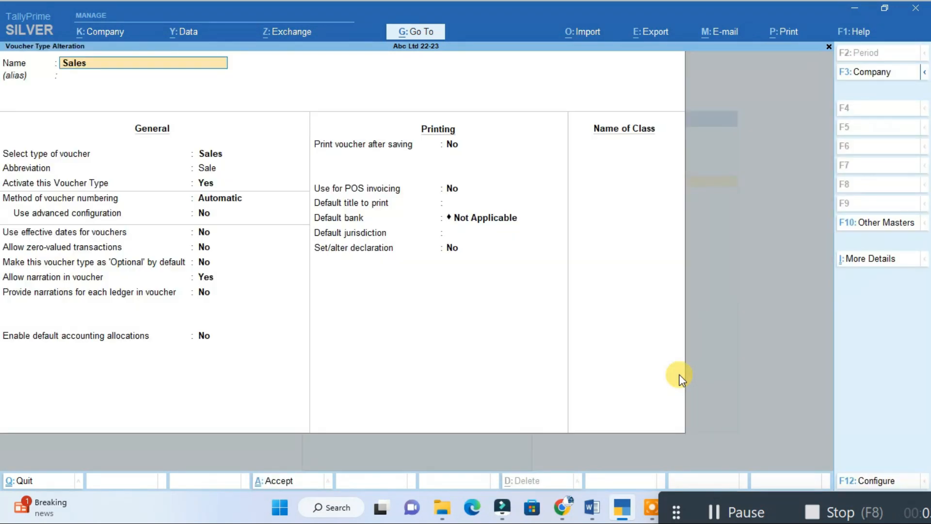
pyautogui.press('Return')
pyautogui.press('Return')
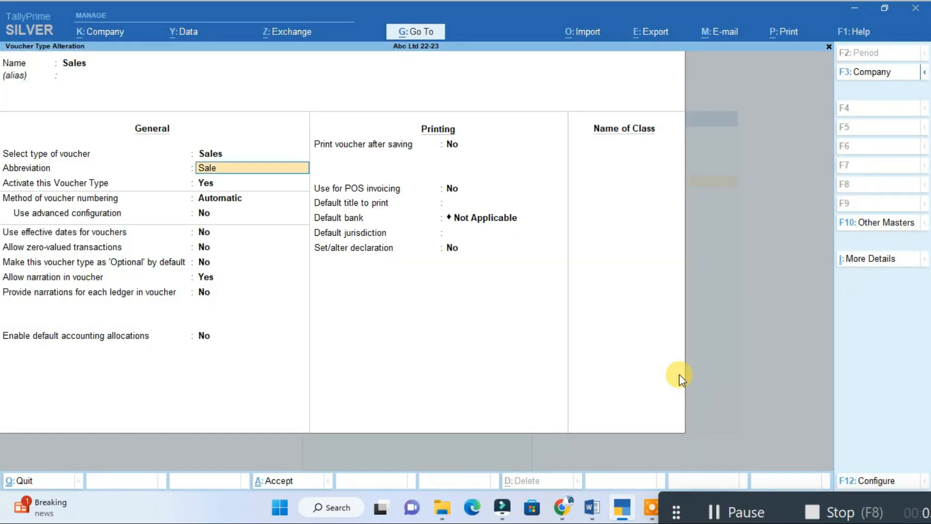
pyautogui.press('Return')
pyautogui.press('Return')
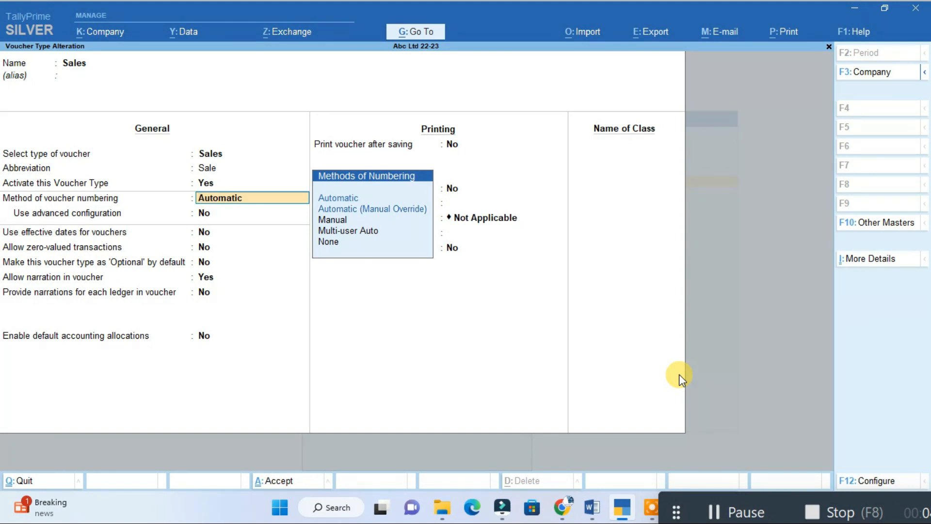
pyautogui.press('Return')
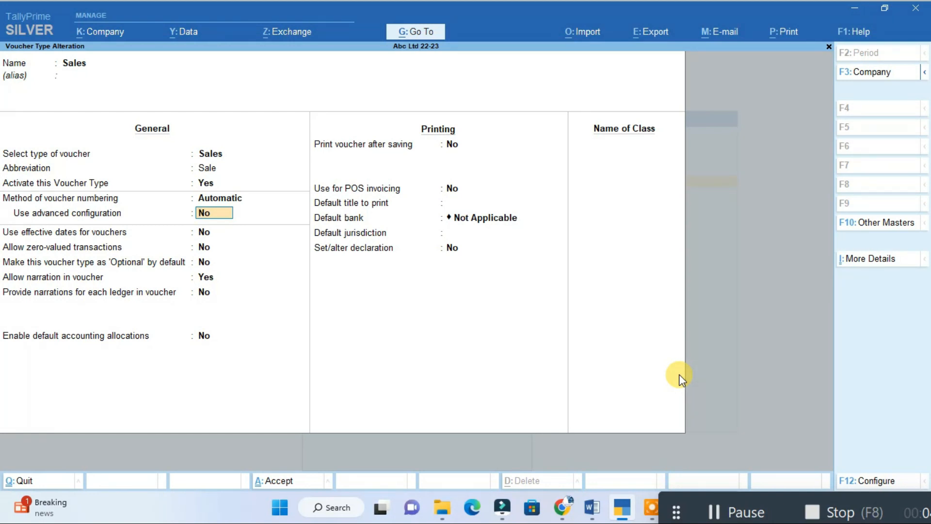
pyautogui.write('y')
pyautogui.press('Return')
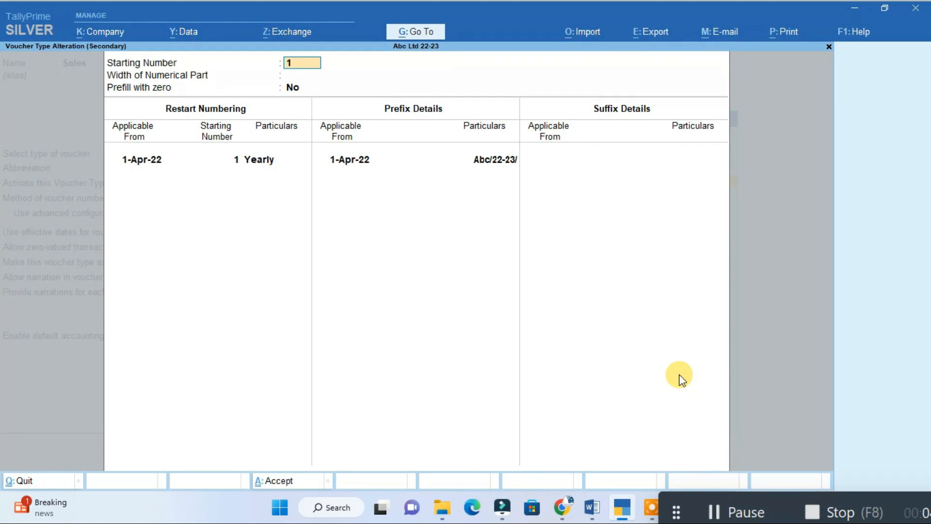
# Add a restart numbering entry applicable from 1-Apr-23 with starting number 1 and Yearly periodicity
pyautogui.press('Return')
pyautogui.press('Return')
pyautogui.press('Return')
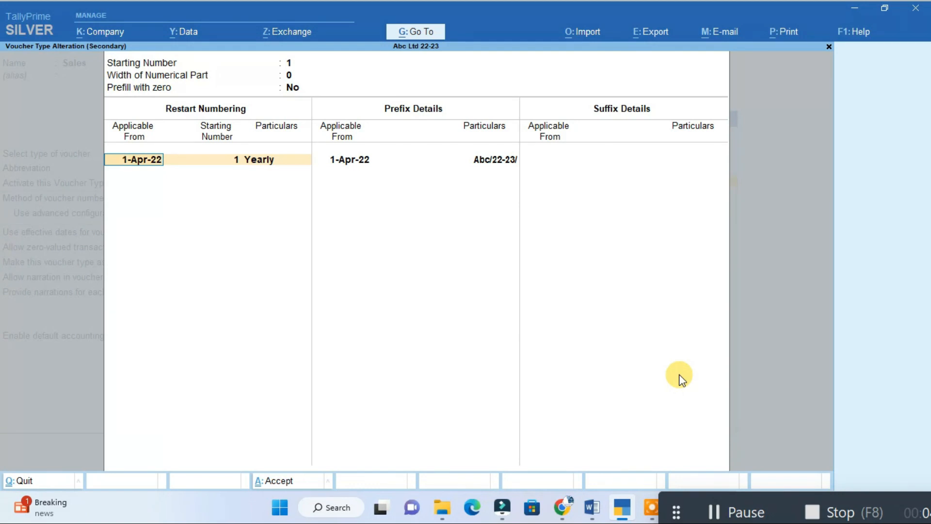
pyautogui.press('Return')
pyautogui.press('Return')
pyautogui.press('Return')
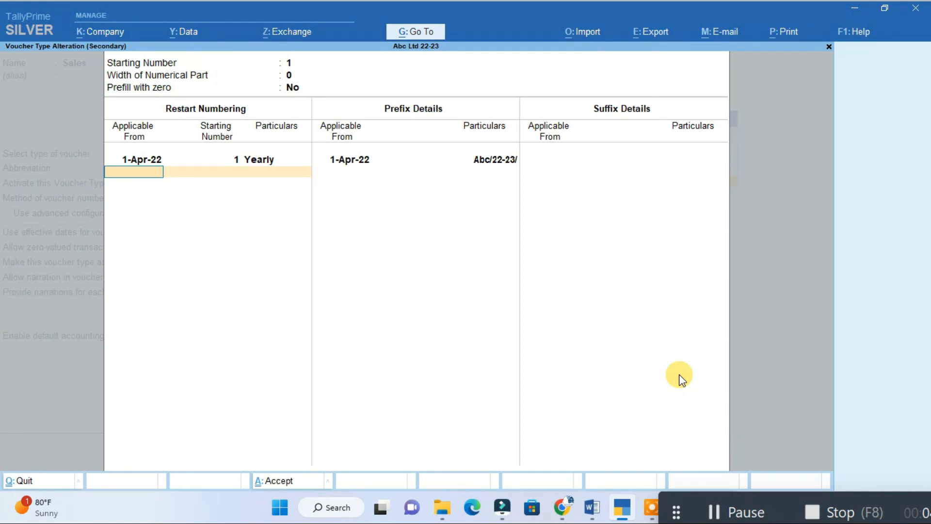
pyautogui.write('1')
pyautogui.write('/')
pyautogui.write('4')
pyautogui.write('/23')
pyautogui.press('Return')
pyautogui.press('Return')
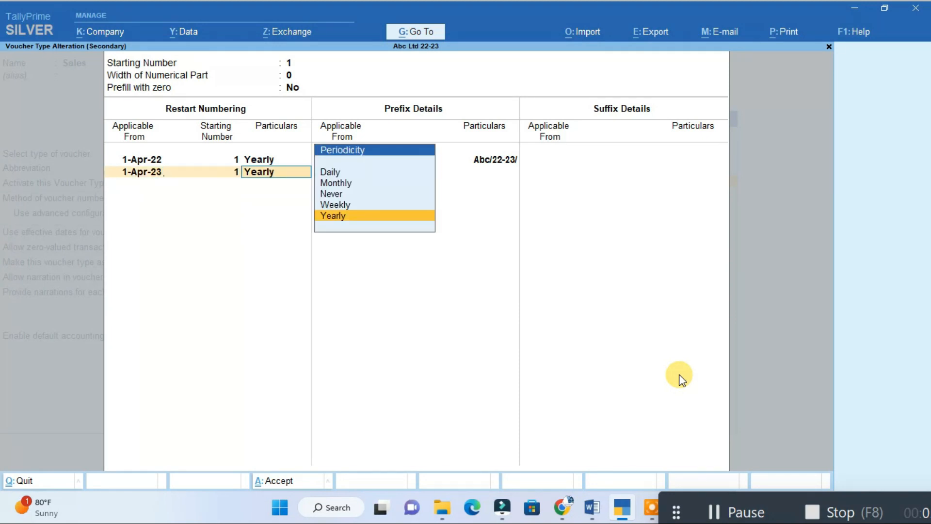
pyautogui.press('Return')
pyautogui.press('Return')
# Add the prefix Abc/23-24/ applicable from 1-Apr-23 and save the Sales voucher type
pyautogui.press('Return')
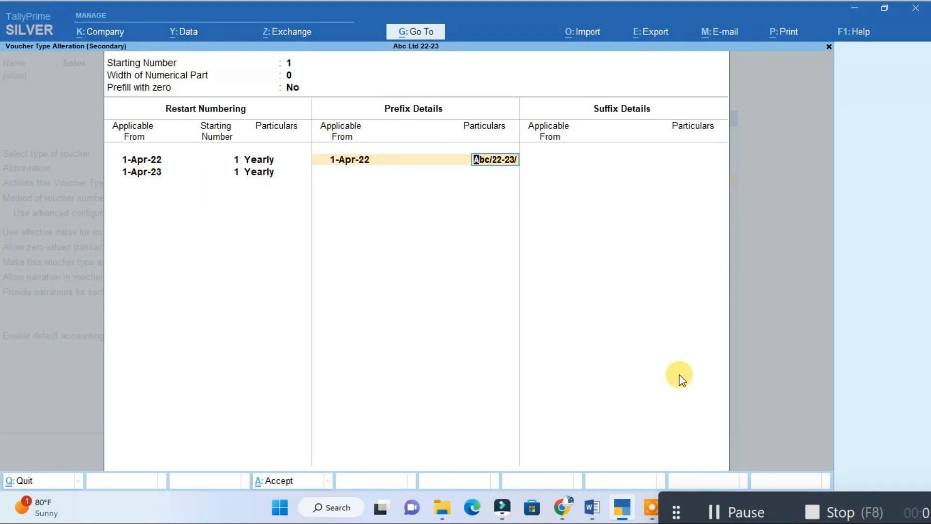
pyautogui.press('Return')
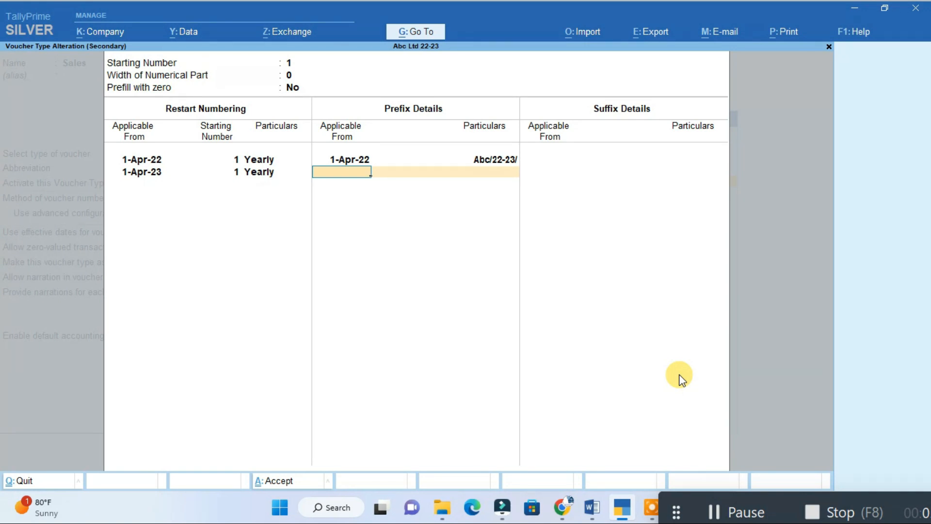
pyautogui.write('1/4/23')
pyautogui.press('Return')
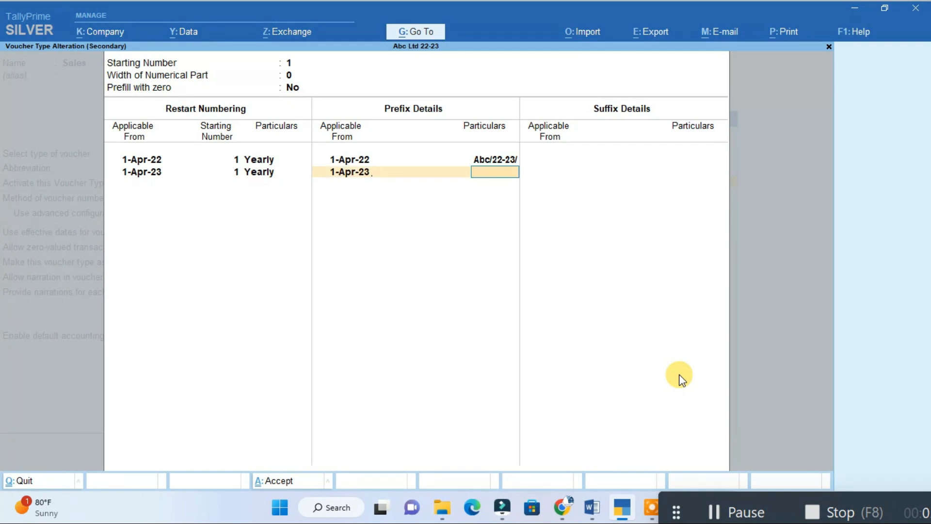
pyautogui.write('Abc/')
pyautogui.write('23-24/')
pyautogui.press('Return')
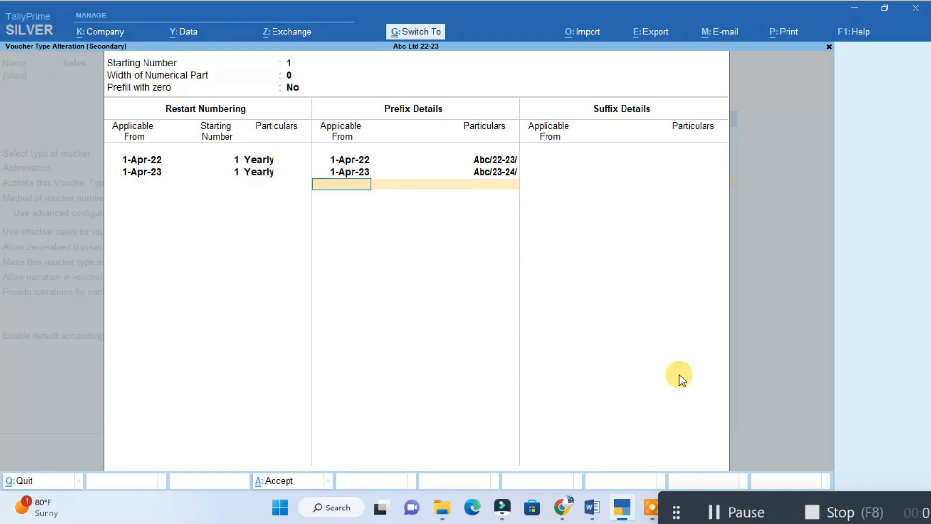
pyautogui.hotkey('ctrl', 'a')
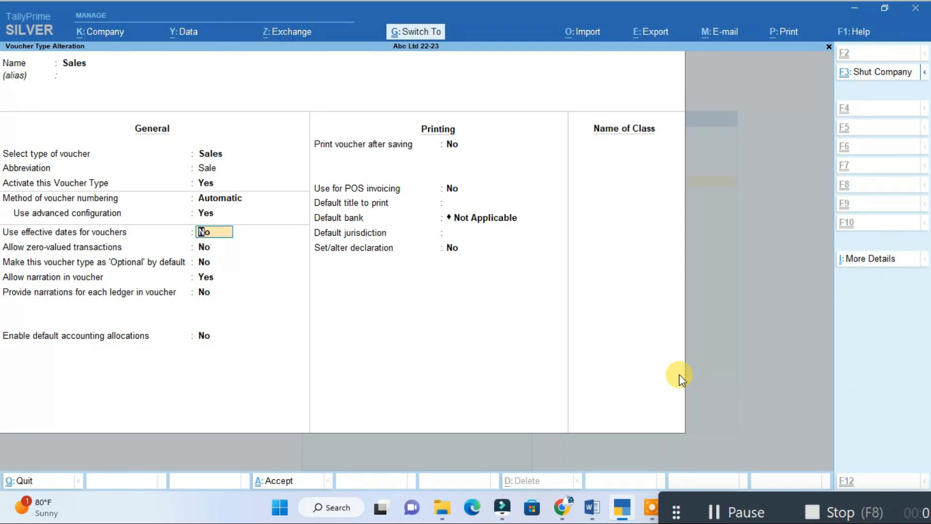
pyautogui.hotkey('ctrl', 'a')
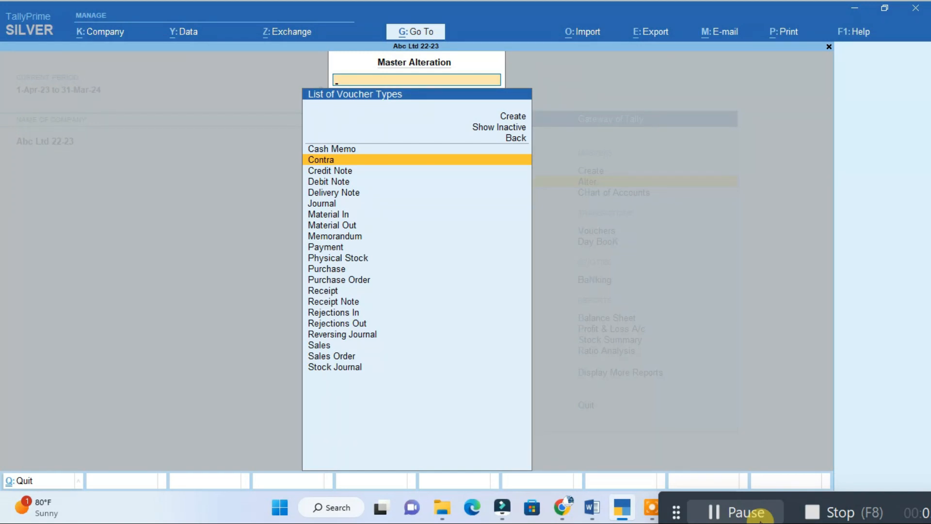
# Open the Cash Memo voucher type for alteration and enable advanced configuration for its Automatic voucher numbering
pyautogui.press('Up')
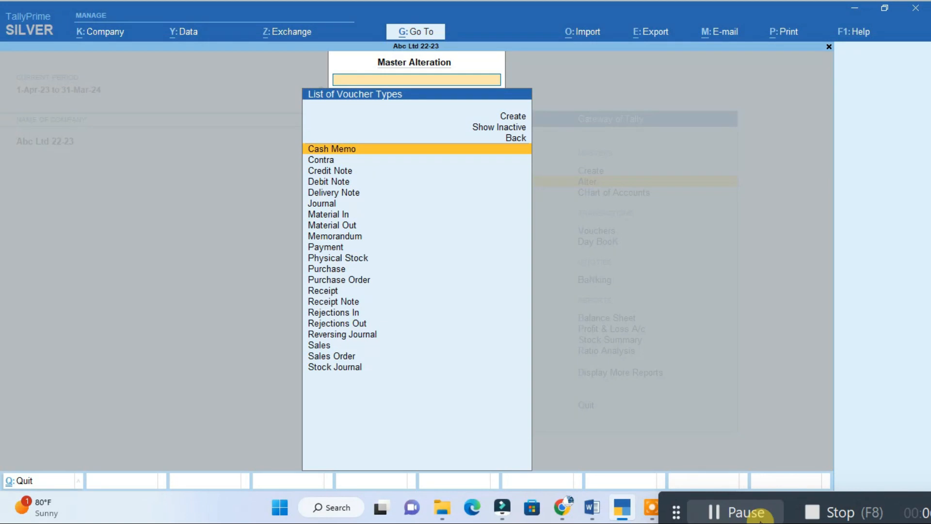
pyautogui.press('Return')
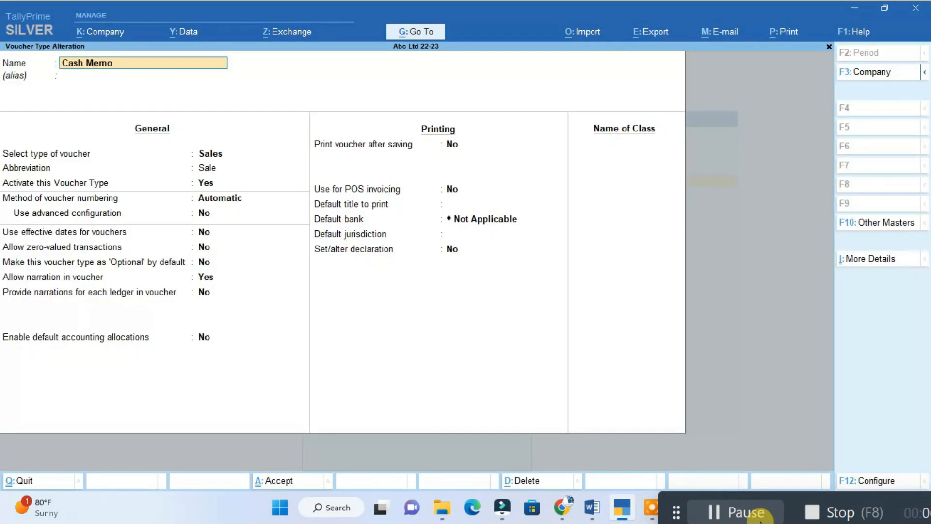
pyautogui.press('Return')
pyautogui.press('Return')
pyautogui.press('Return')
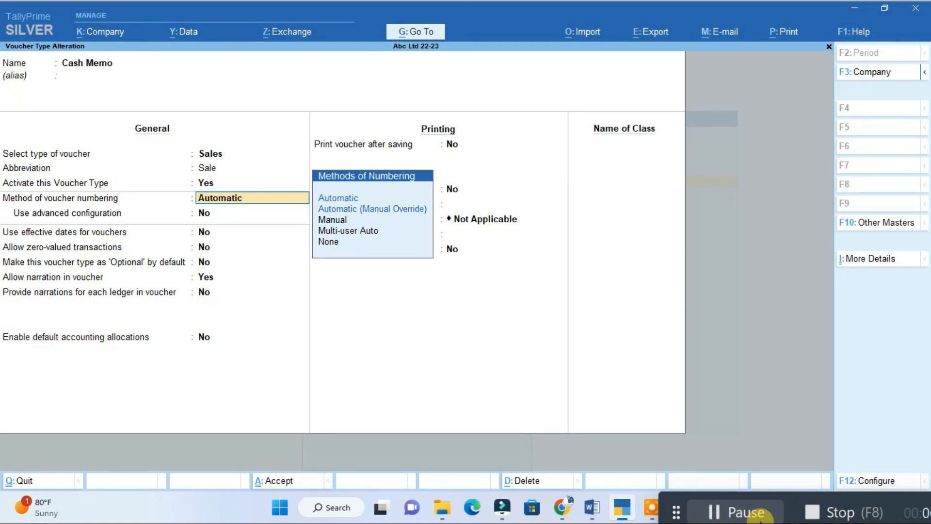
pyautogui.press('Return')
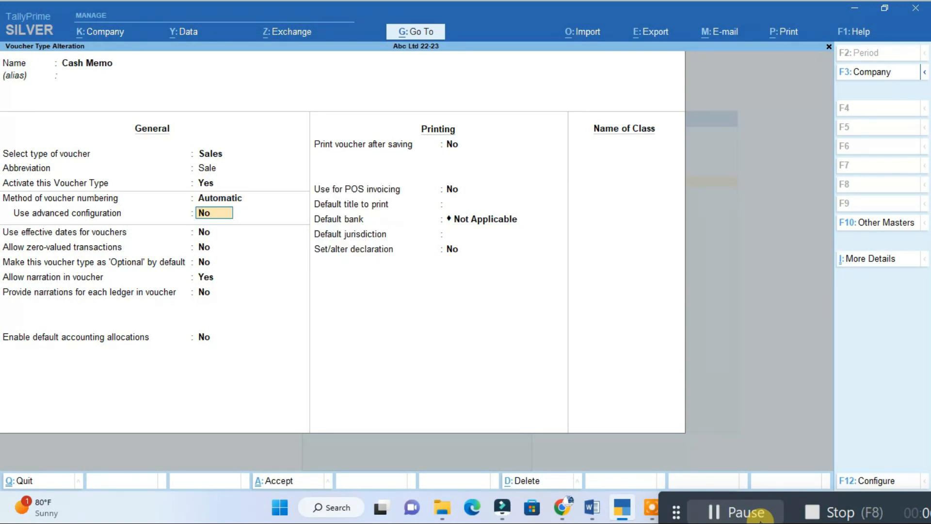
pyautogui.write('y')
pyautogui.press('Return')
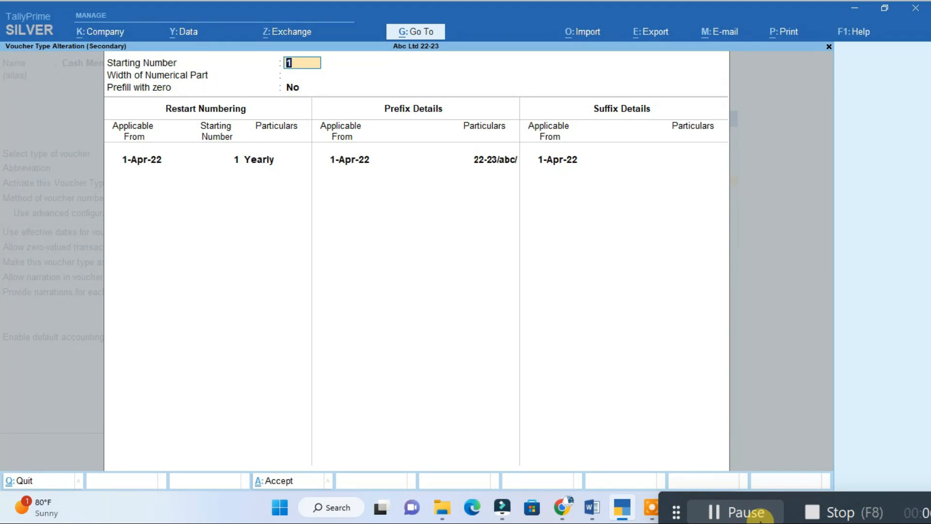
# Add a Cash Memo restart numbering entry applicable from 1-Apr-23 with starting number 1 and Yearly periodicity
pyautogui.press('Return')
pyautogui.press('Return')
pyautogui.press('Return')
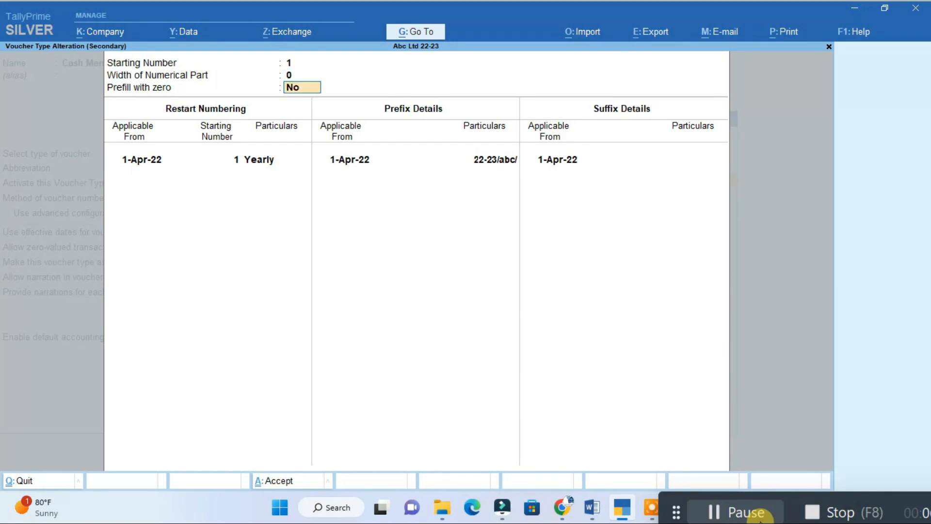
pyautogui.press('Return')
pyautogui.press('Return')
pyautogui.press('Return')
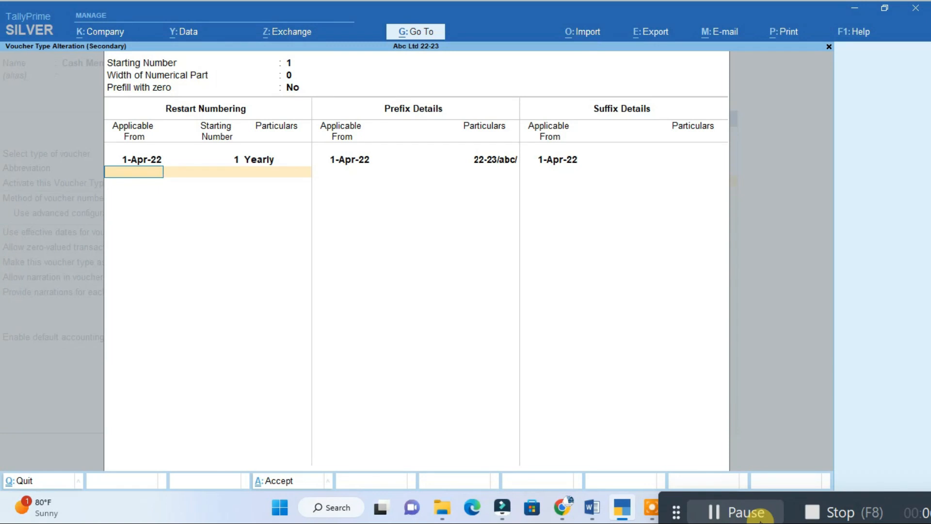
pyautogui.write('1')
pyautogui.write('/')
pyautogui.write('4/23')
pyautogui.press('Return')
pyautogui.press('Return')
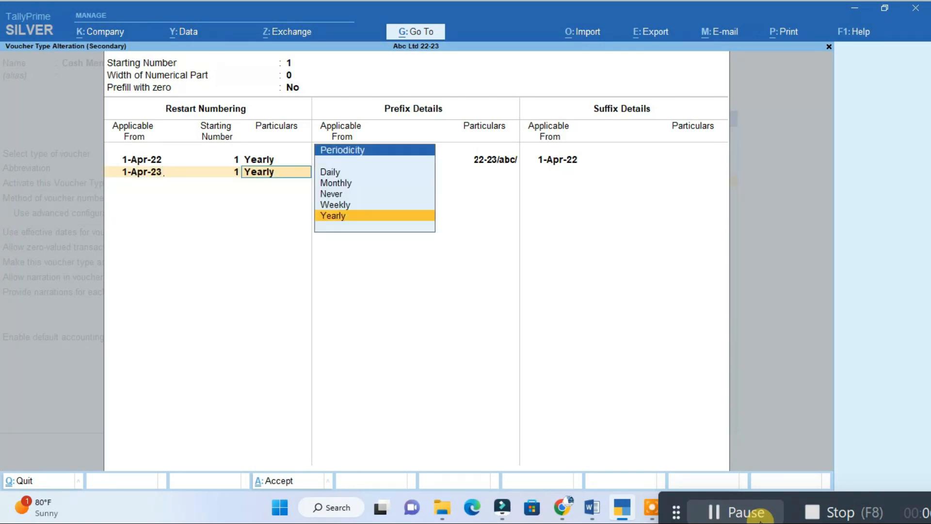
pyautogui.press('Return')
# Add the prefix 23-24/abc/ applicable from 1-Apr-23, save the Cash Memo voucher type and return to the Gateway of Tally
pyautogui.press('Return')
pyautogui.write('1/4/23')
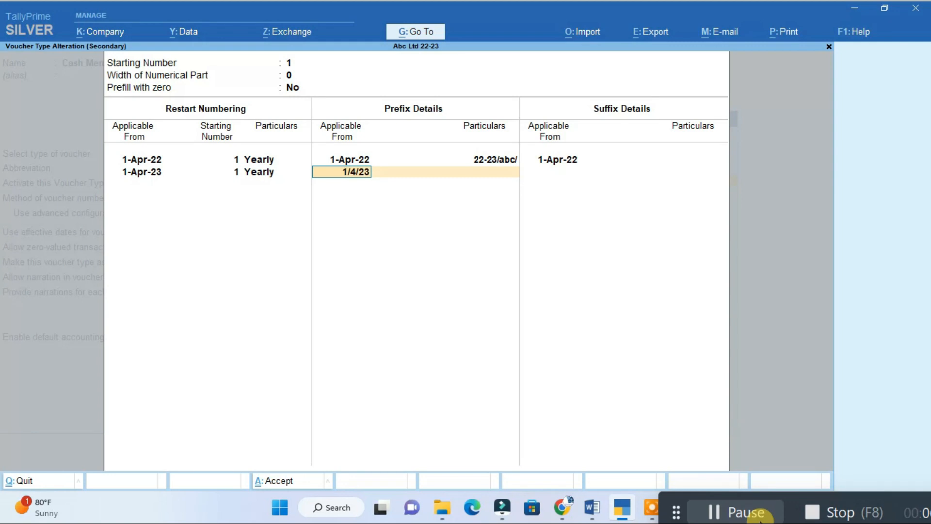
pyautogui.press('Return')
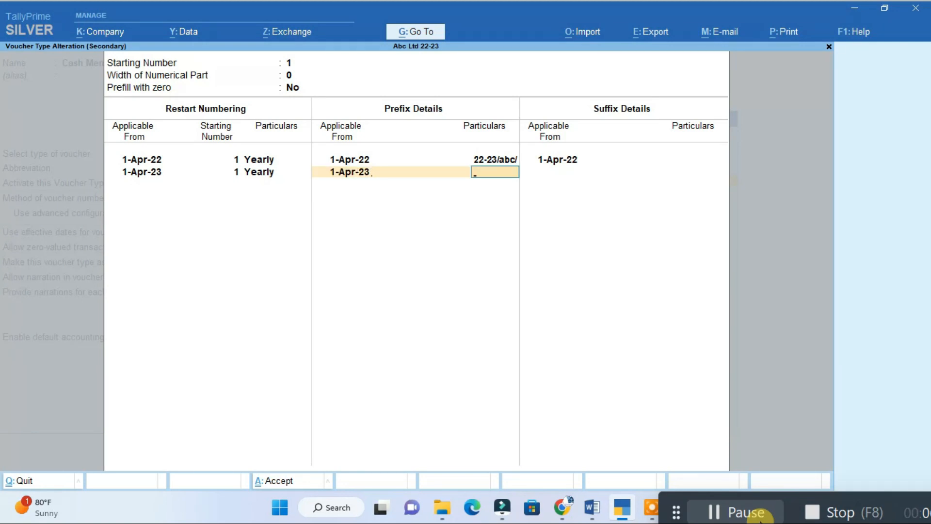
pyautogui.write('23-24/abc/')
pyautogui.press('Return')
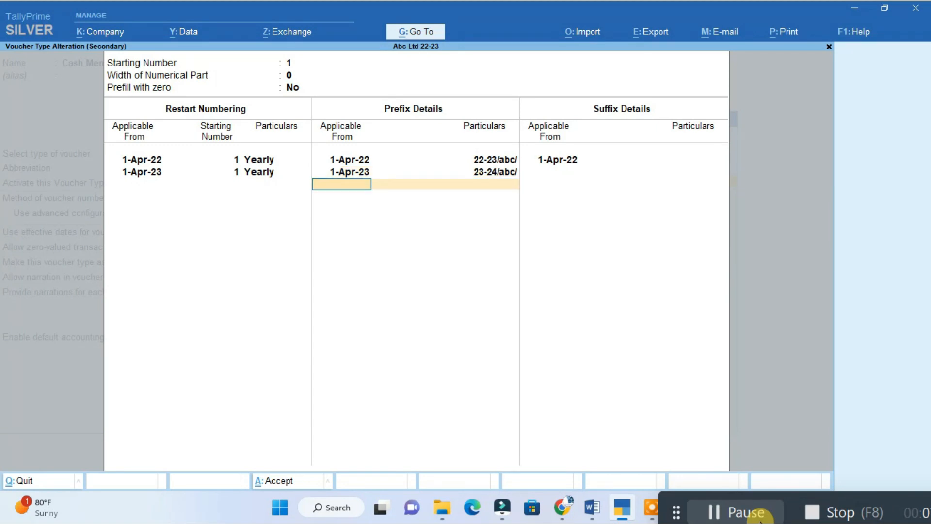
pyautogui.hotkey('ctrl', 'a')
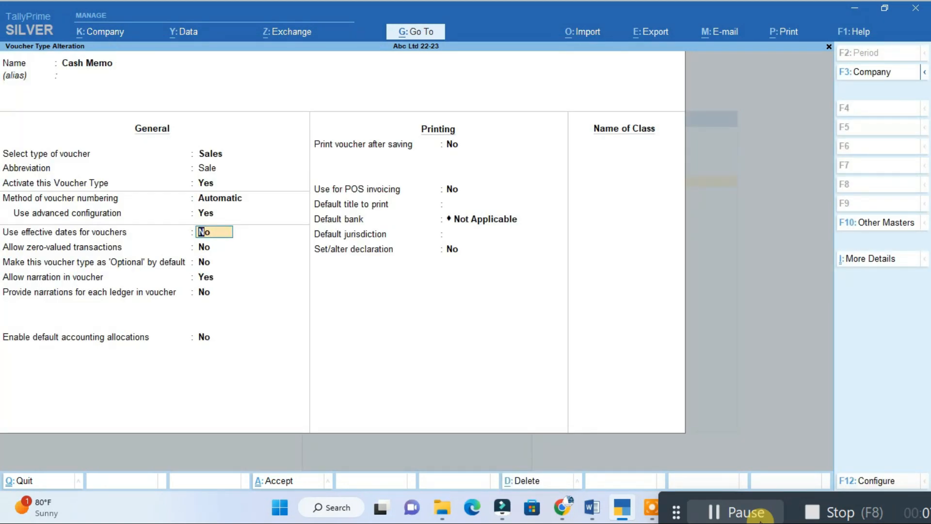
pyautogui.hotkey('ctrl', 'a')
pyautogui.press('Escape')
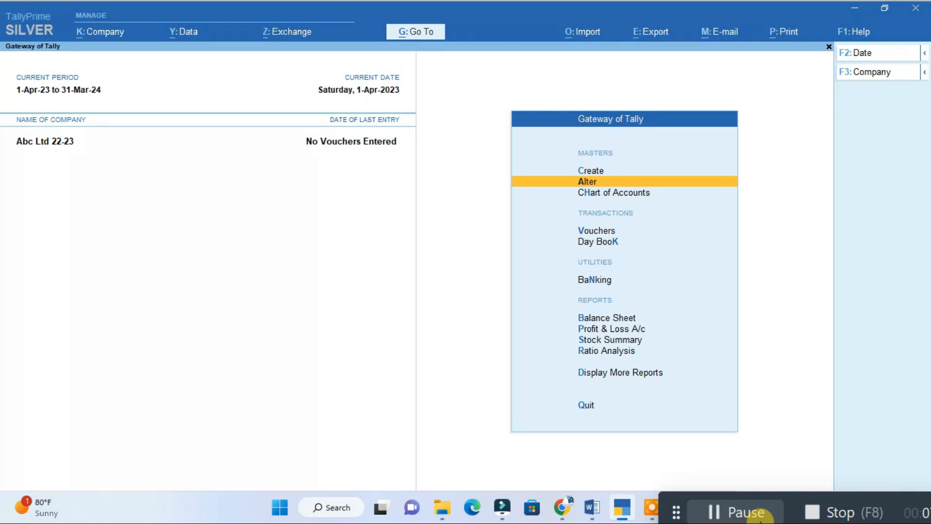
# Open a new Sales voucher dated 1-Apr-23 to check its voucher number
pyautogui.press('v')
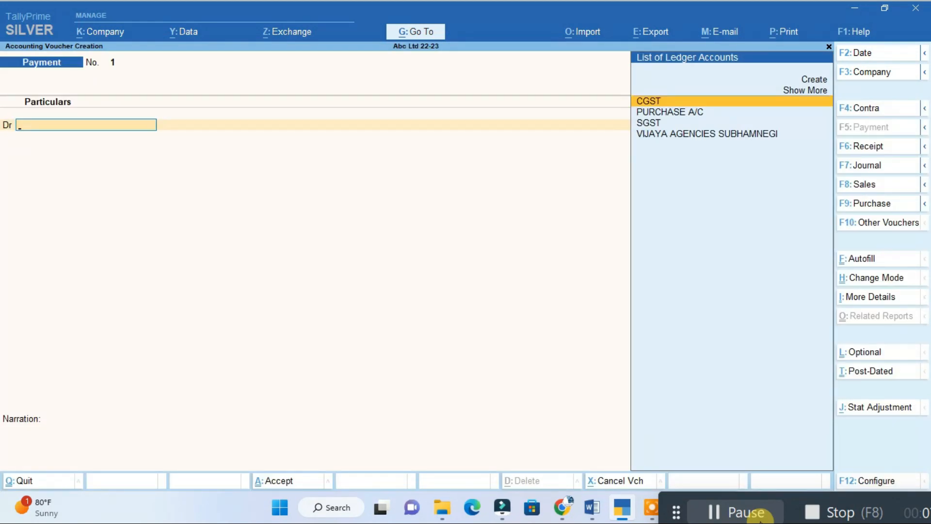
pyautogui.click(862, 192)
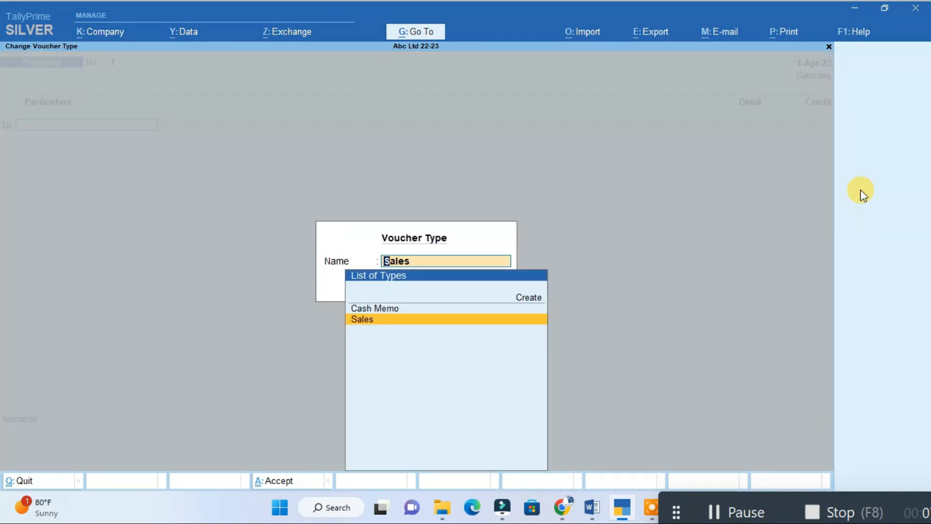
pyautogui.press('Return')
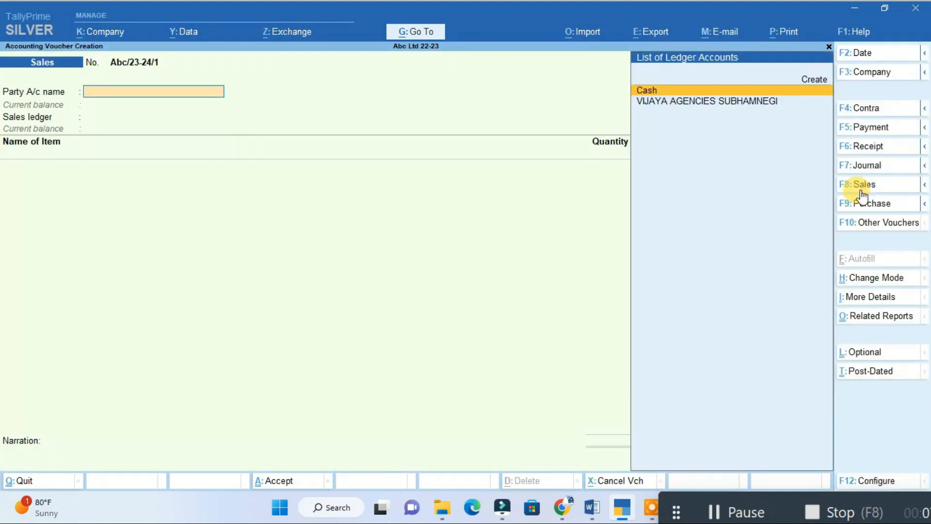
pyautogui.press('F2')
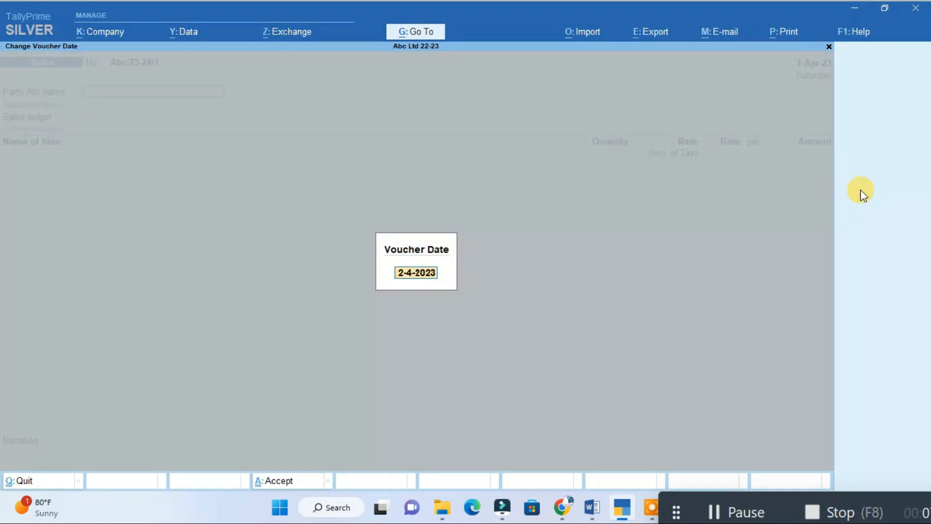
pyautogui.write('1/4/23')
pyautogui.press('Return')
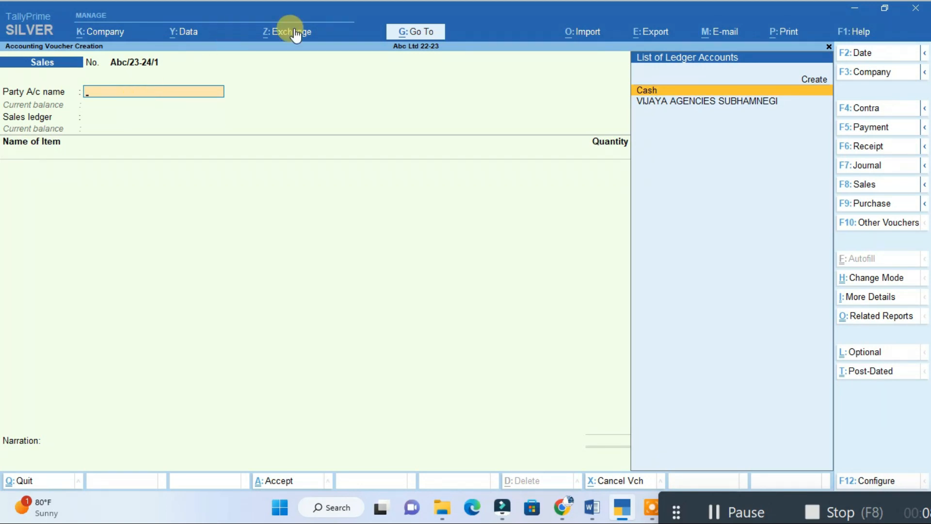
# Switch the voucher entry to the Cash Memo type to check its number, and quit without saving a voucher
pyautogui.click(868, 186)
pyautogui.press('Up')
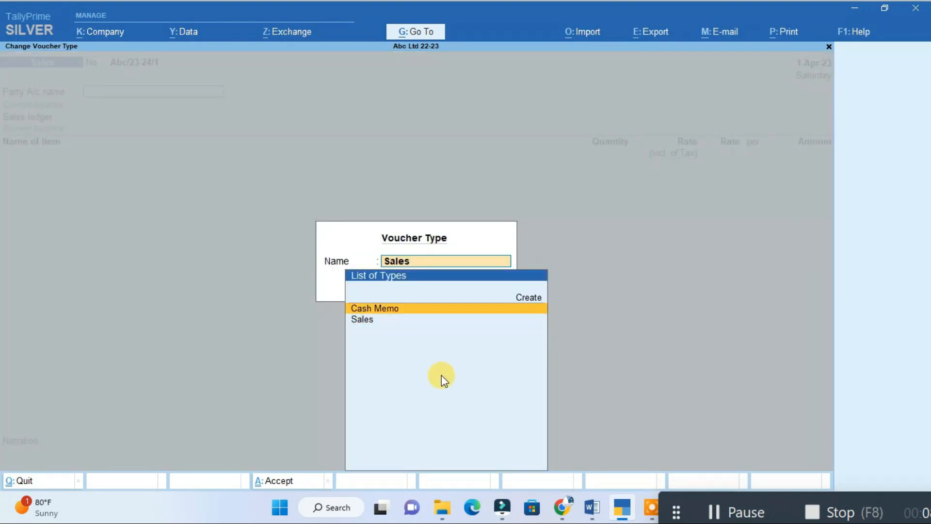
pyautogui.press('Return')
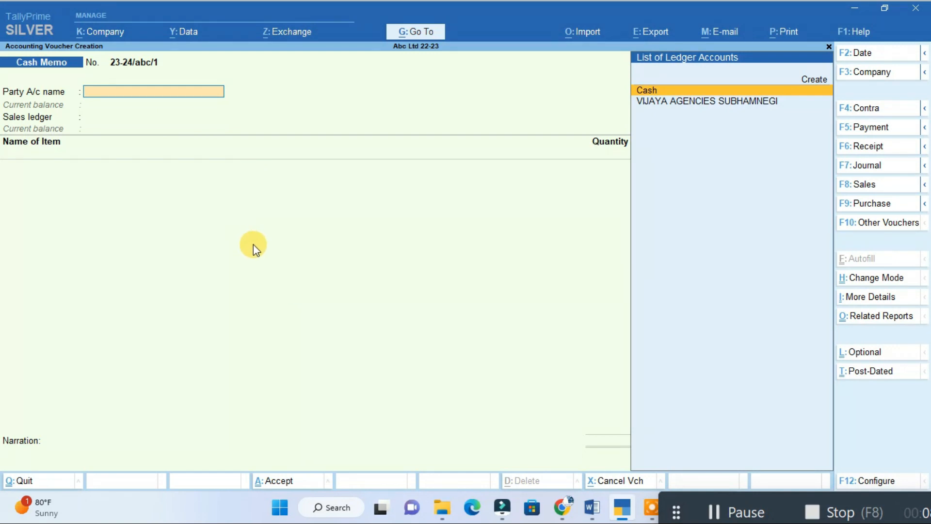
pyautogui.press('Escape')
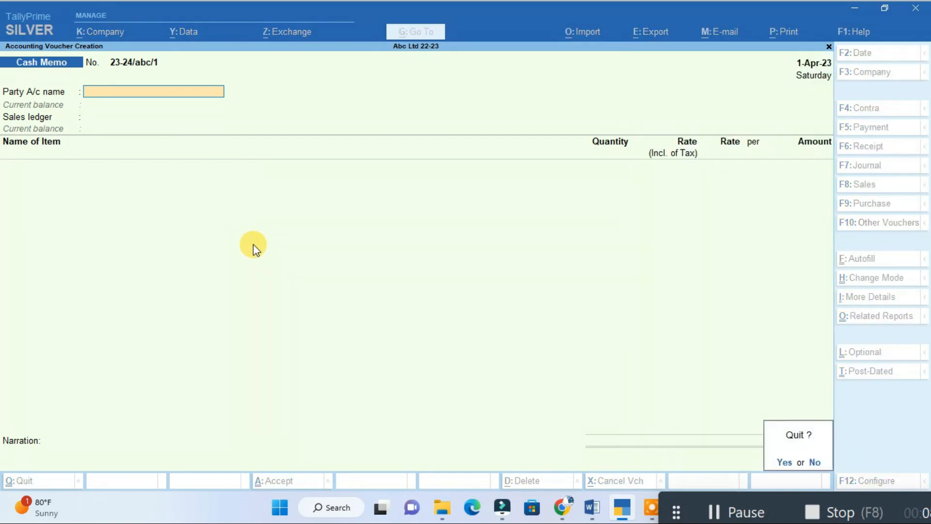
pyautogui.press('y')
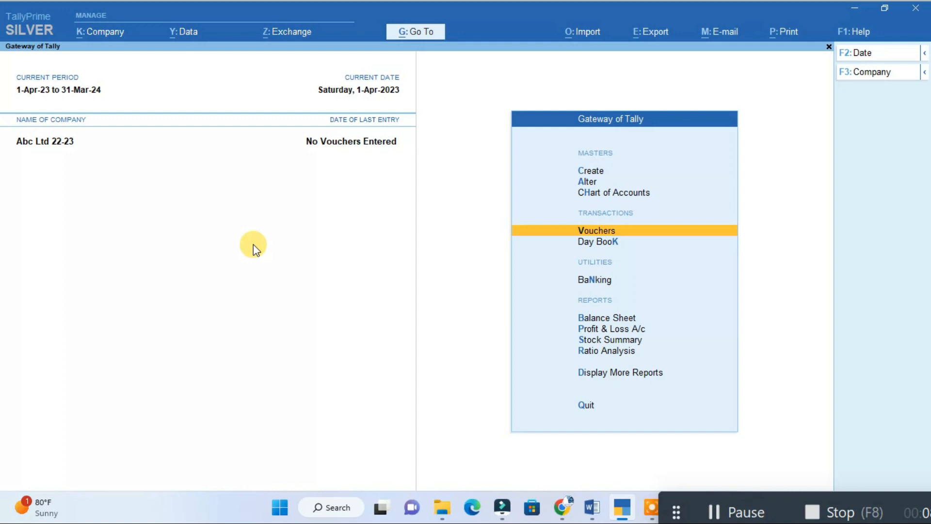